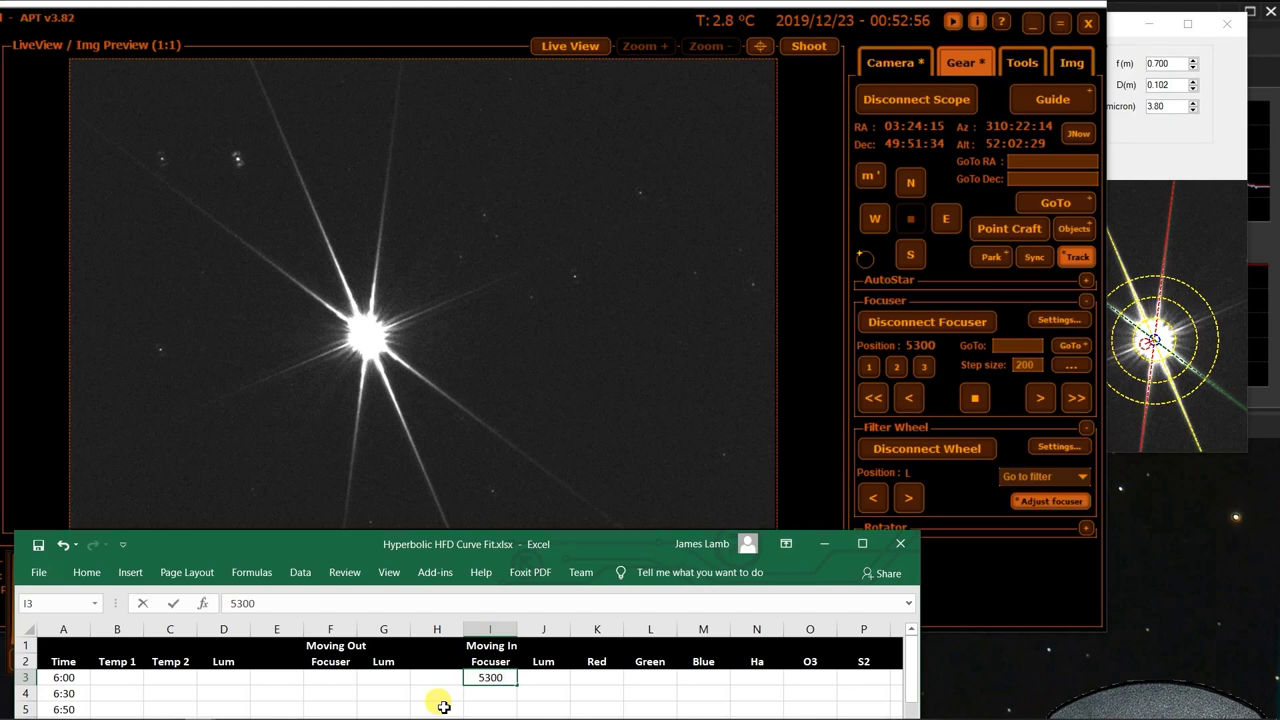
Step: Confirm 5300 as the first Moving In focuser position in the spreadsheet and switch to APT to load the Focus plan
key("Tab")
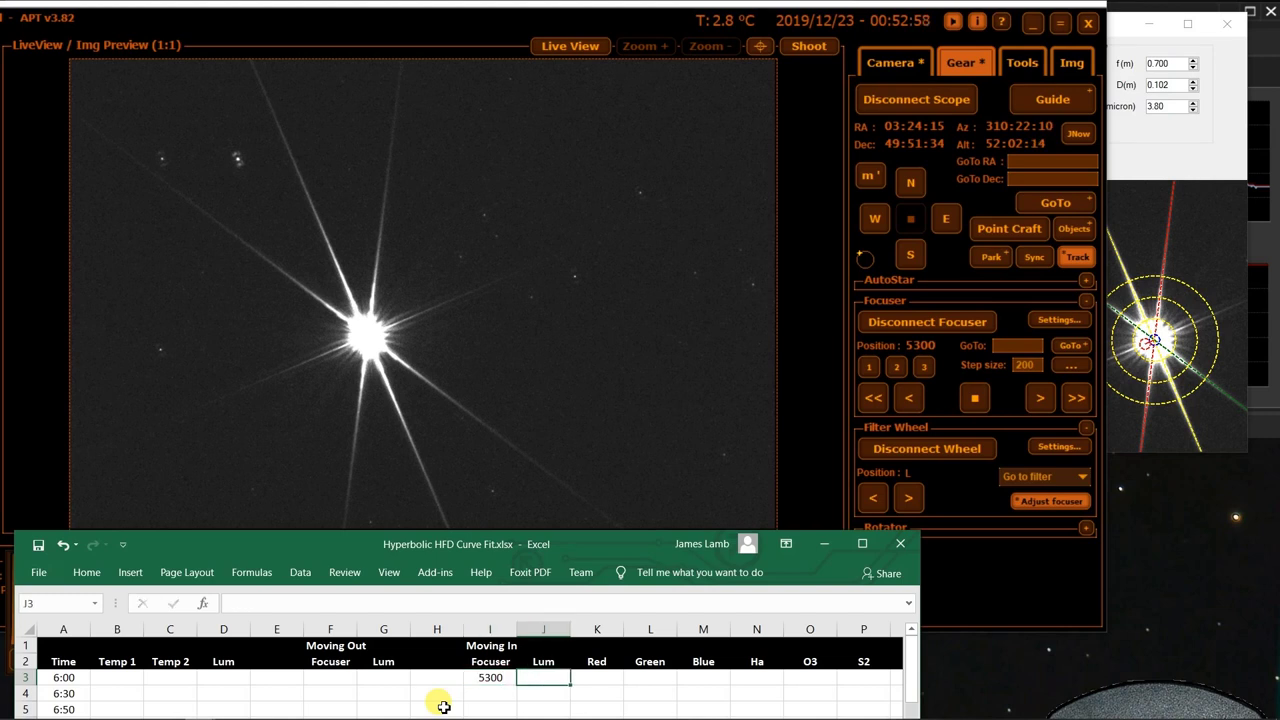
left_click(871, 70)
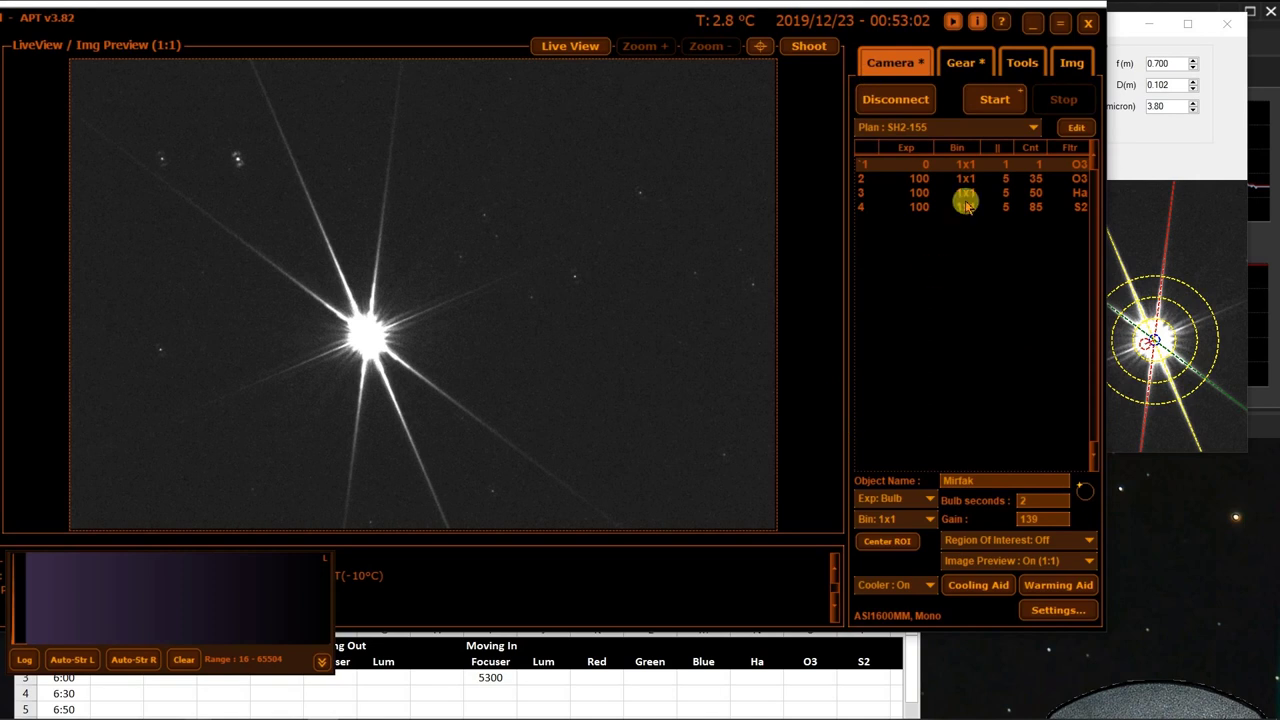
left_click(993, 127)
left_click(896, 158)
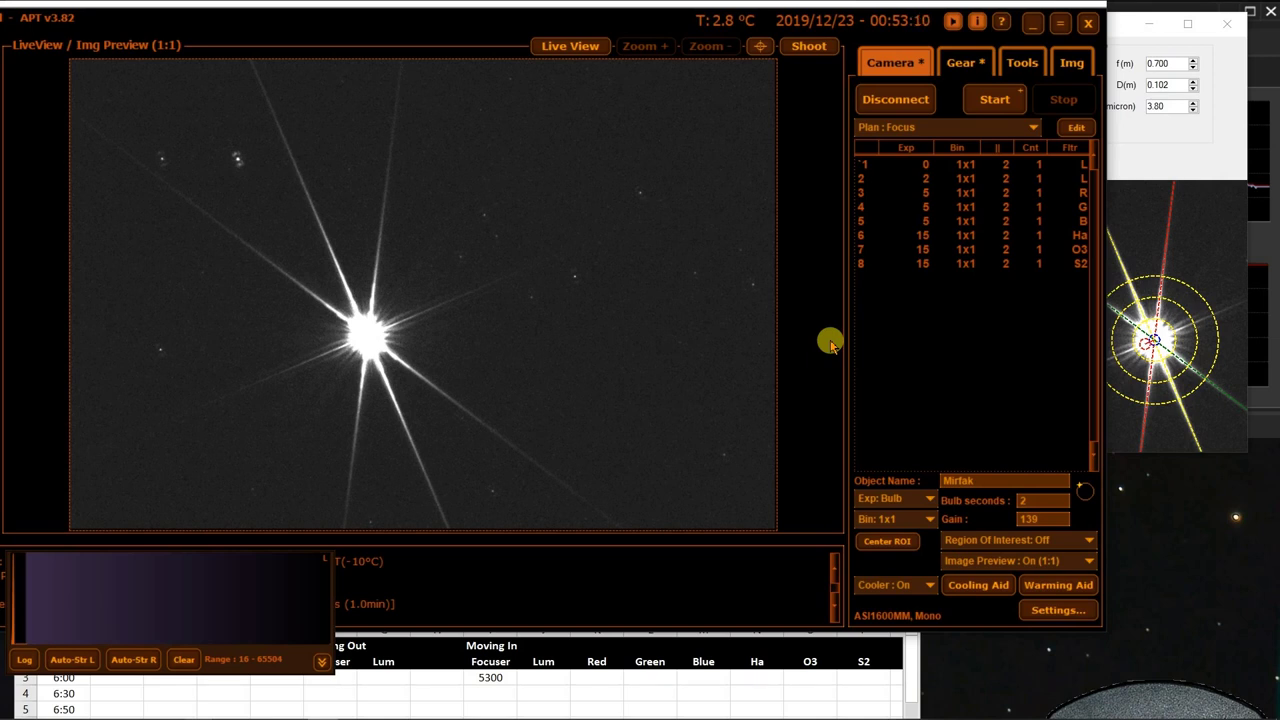
Step: Start the Focus plan with the object name "focus" and bring the full Bahtinov grabber window into view
left_click(990, 100)
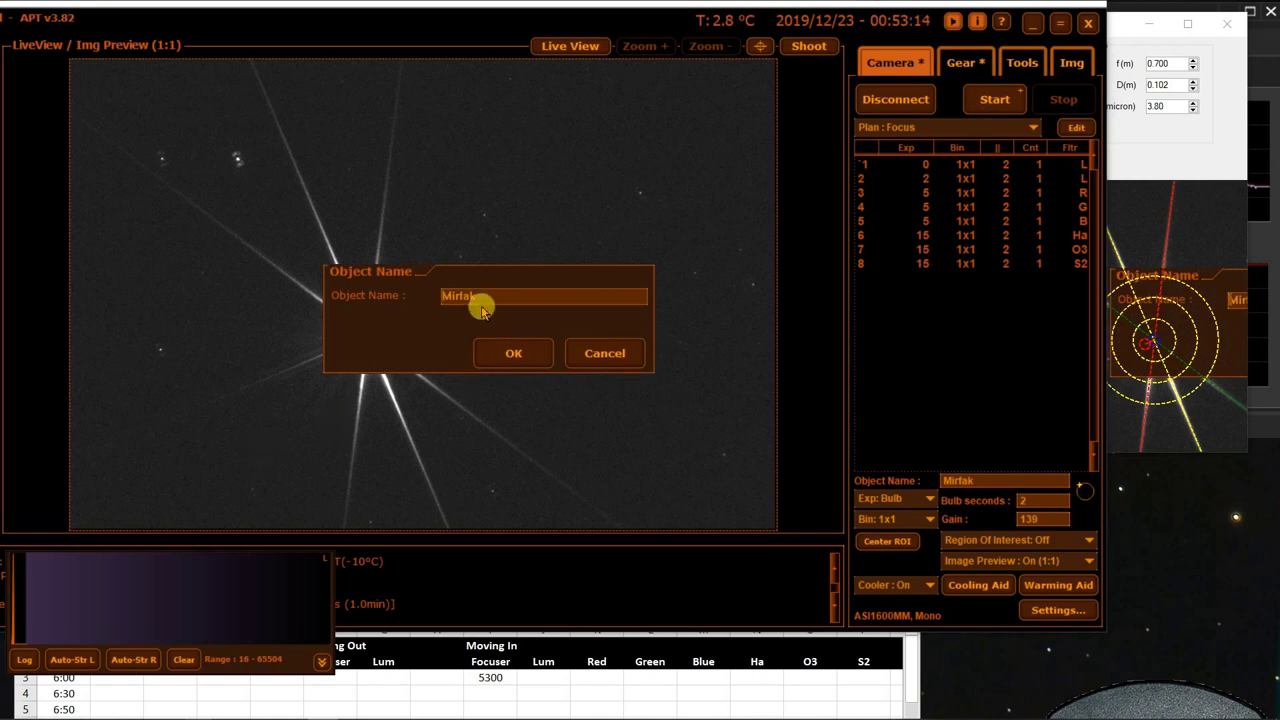
left_click_drag(480, 296, 420, 295)
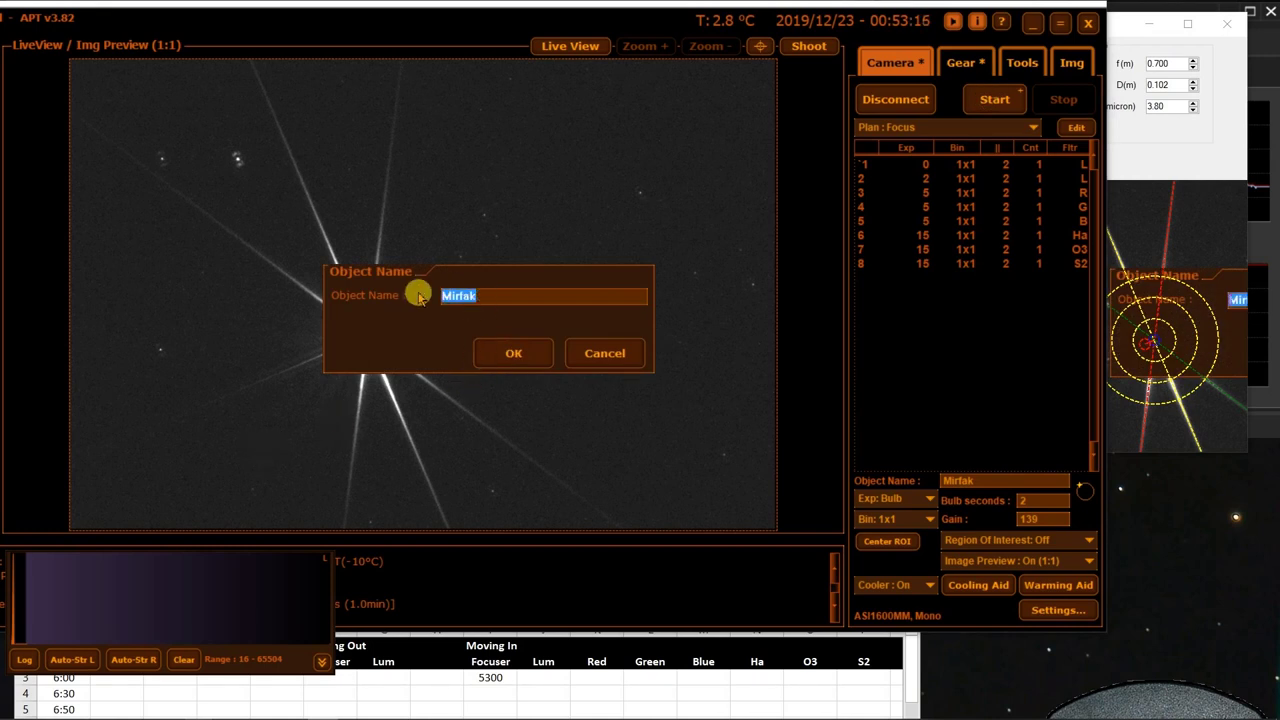
type("focus")
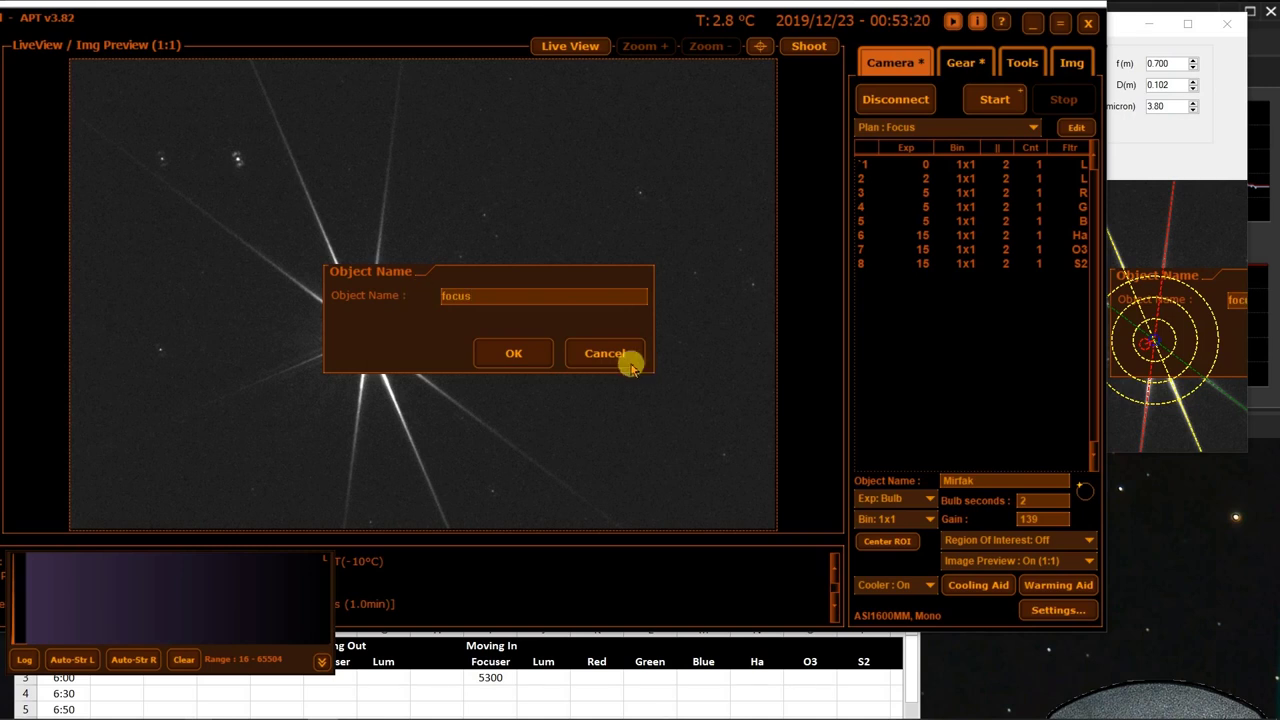
left_click(520, 350)
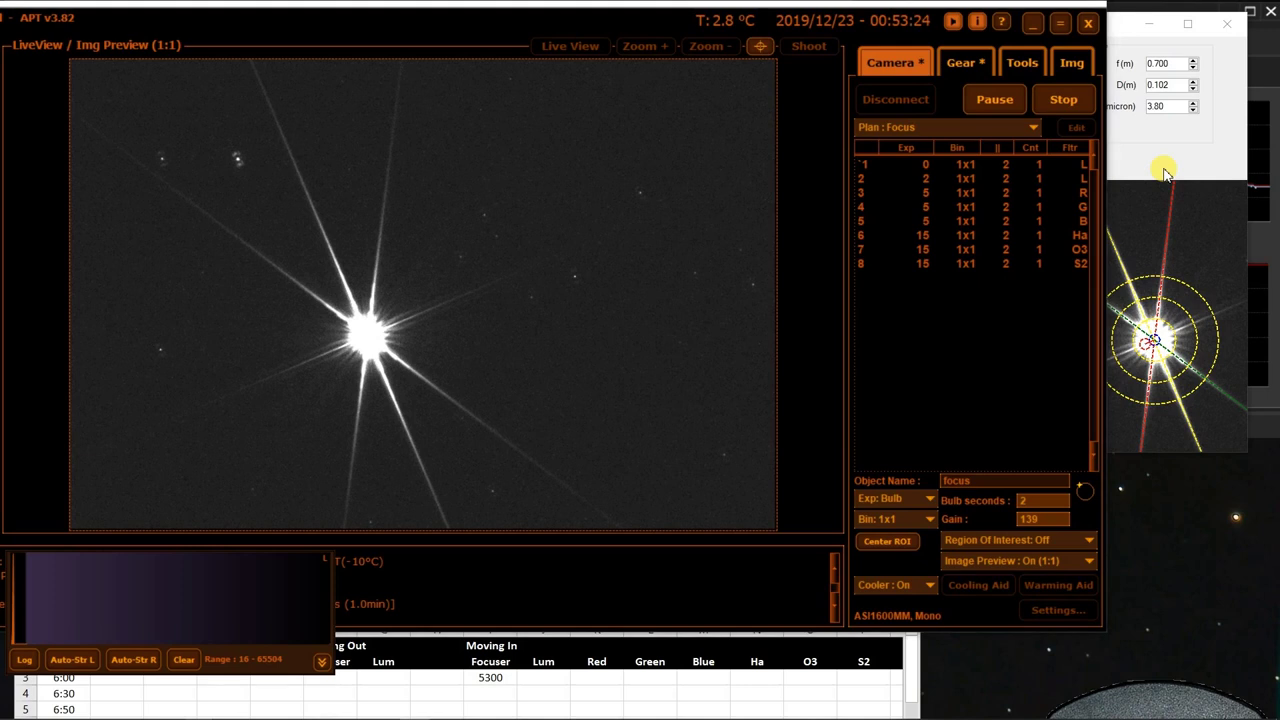
left_click(1164, 170)
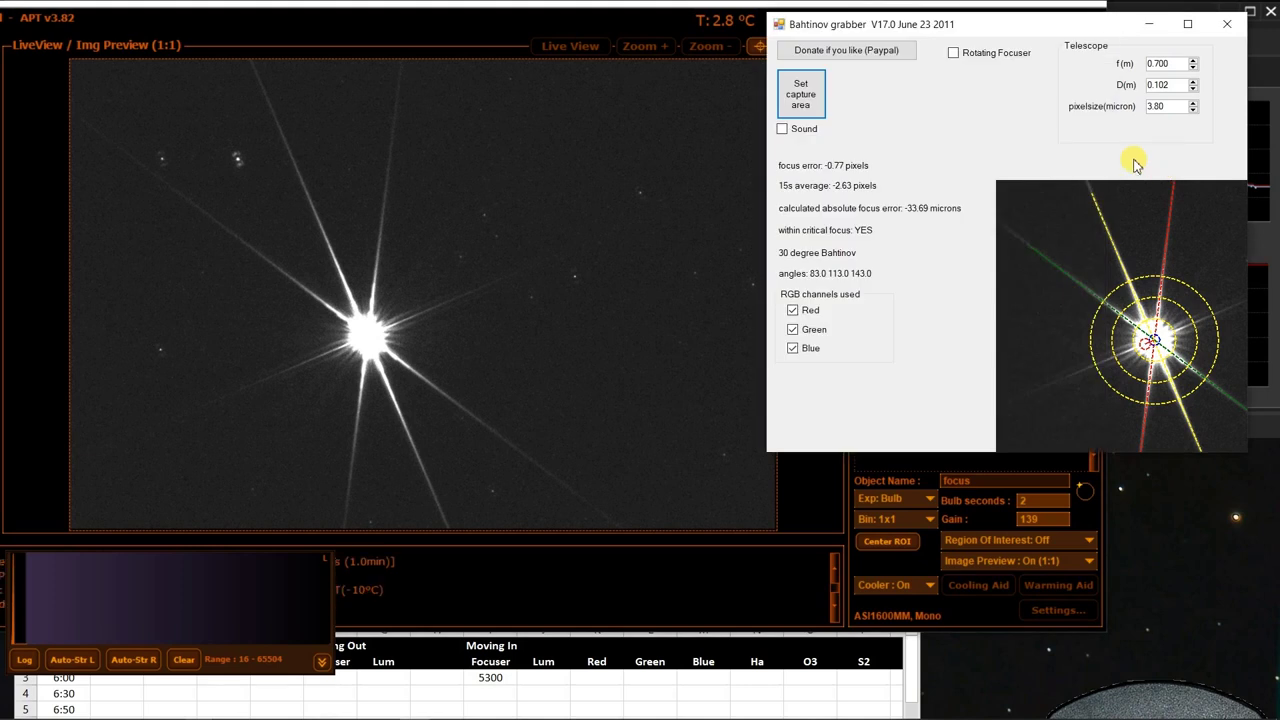
Step: Record the focus errors for position 5300 in the Excel sheet: Lum -8.67, Red -0.738, Green -8.83 and Blue -9.64
mouse_move(430, 710)
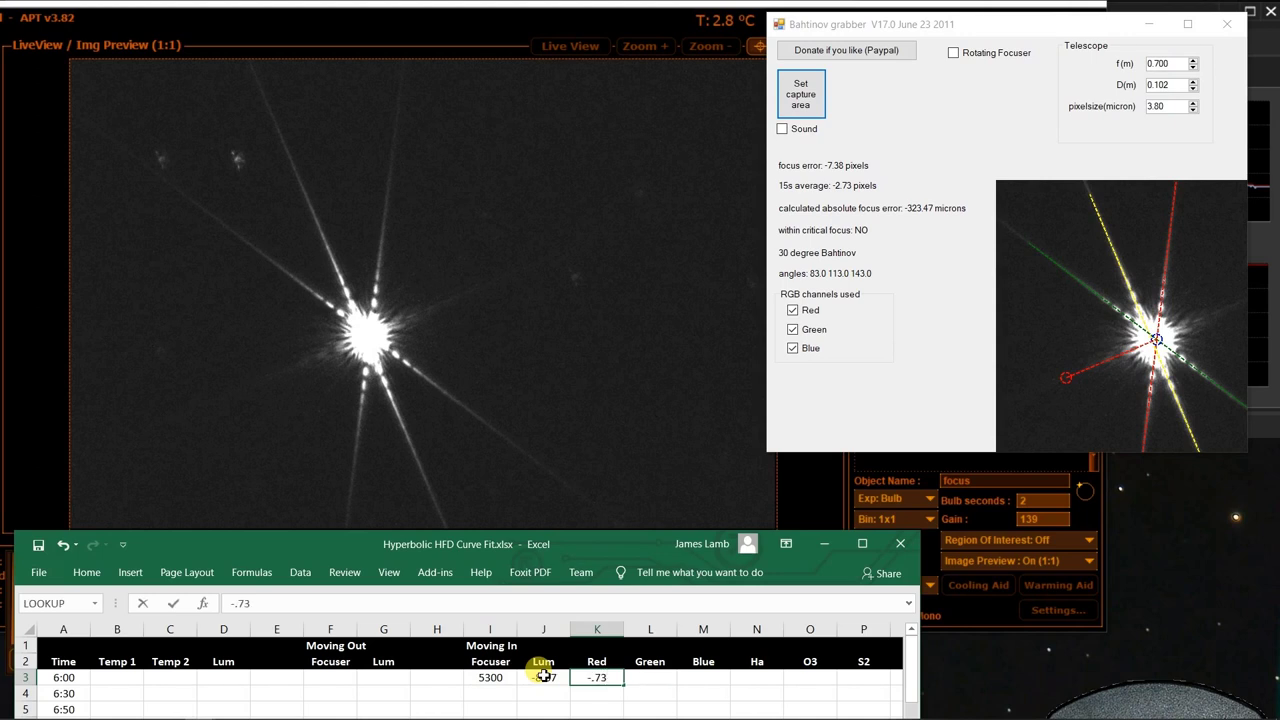
type("8")
key("Tab")
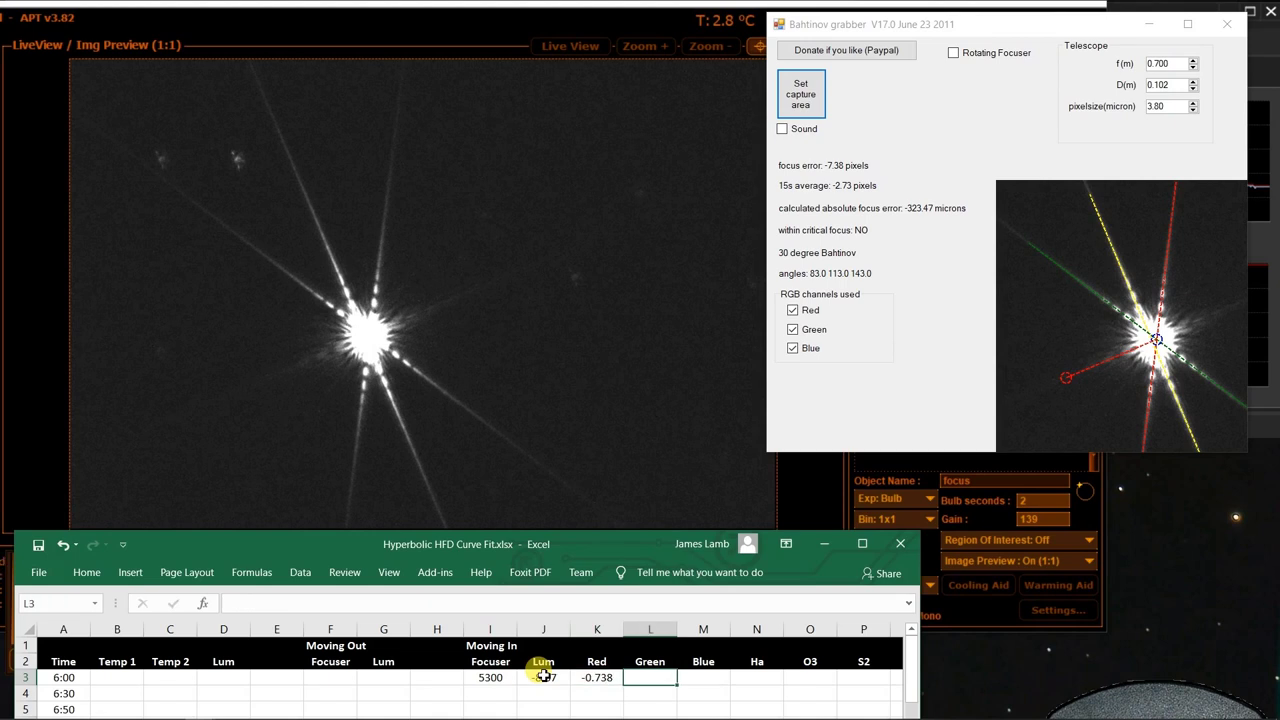
type("-8.")
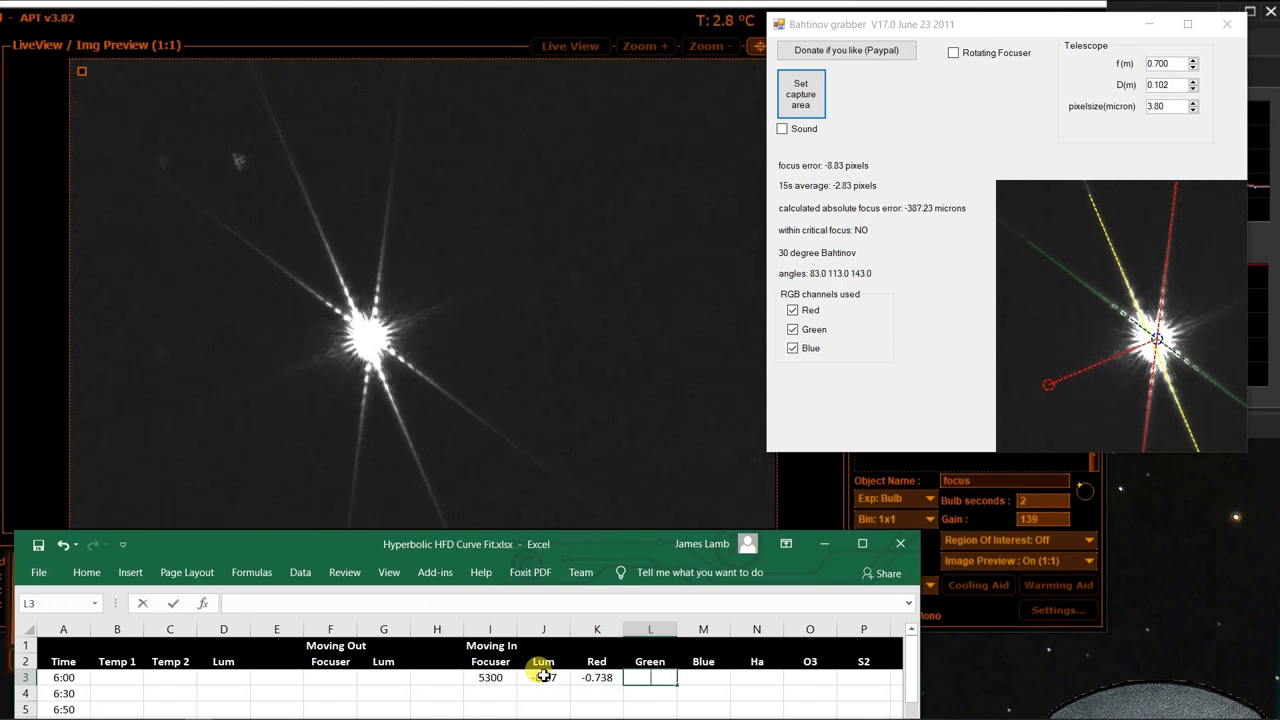
type("83")
key("Tab")
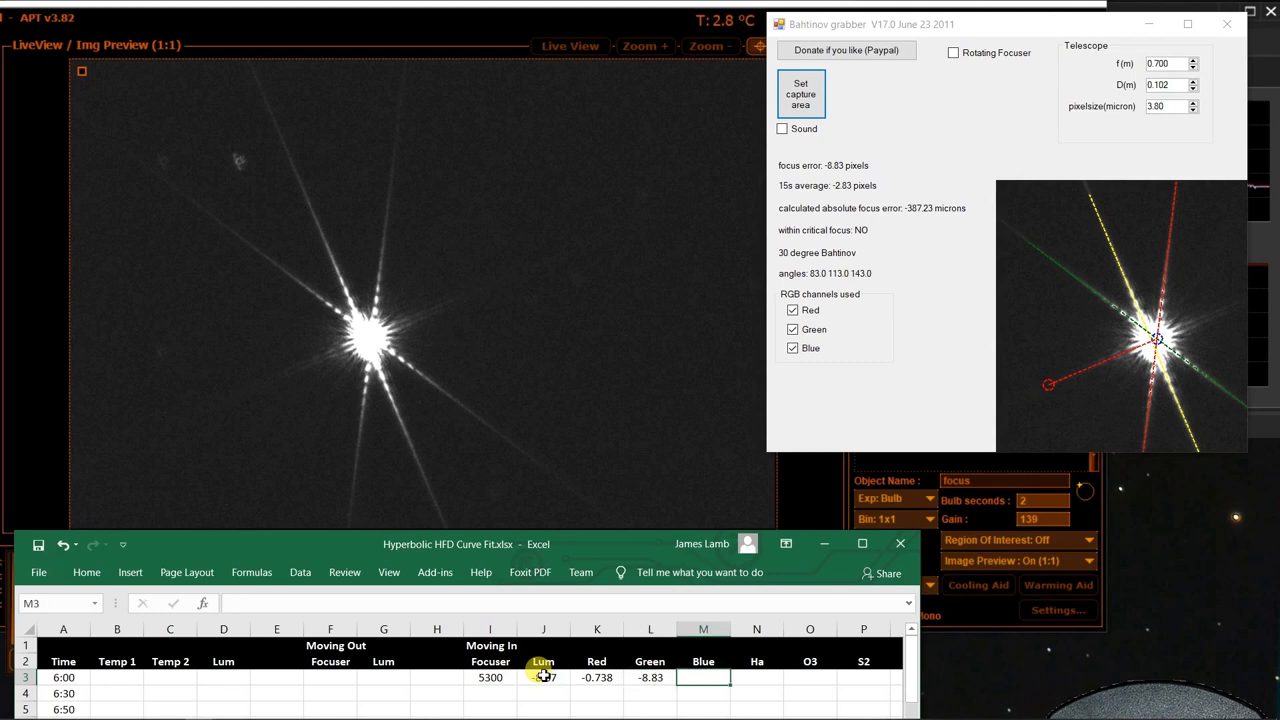
type("-9.")
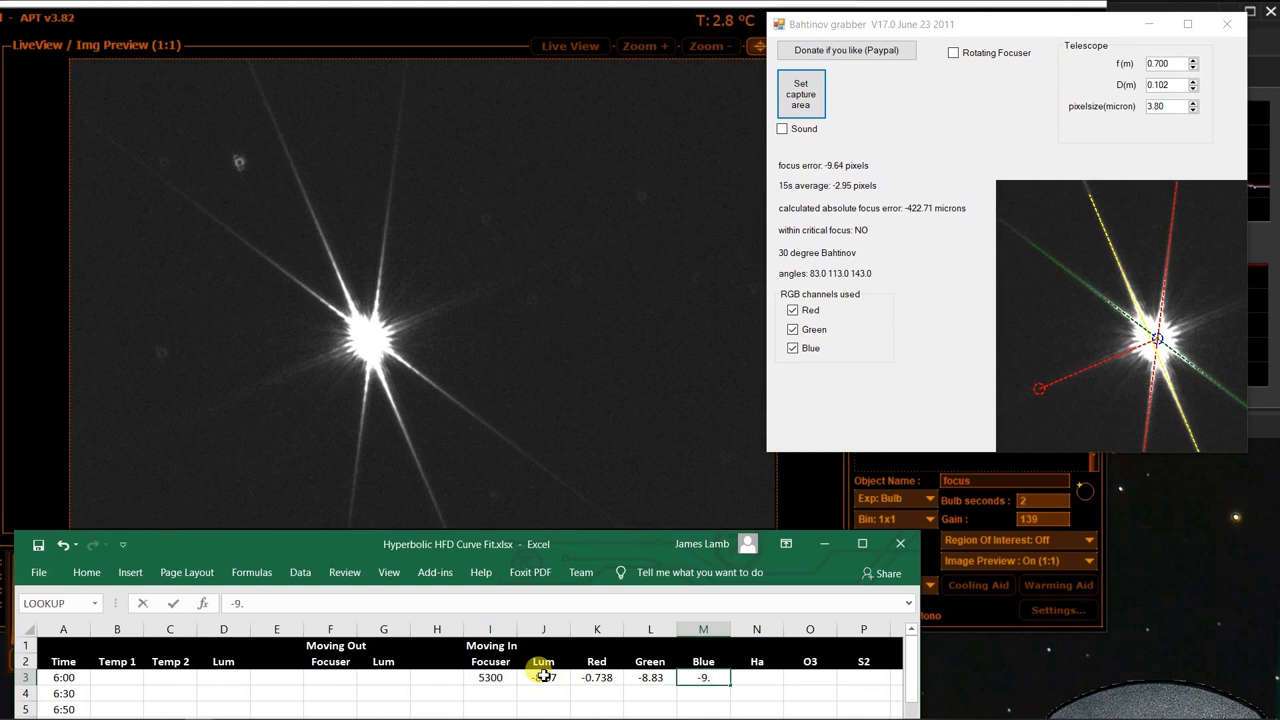
type("64")
key("Tab")
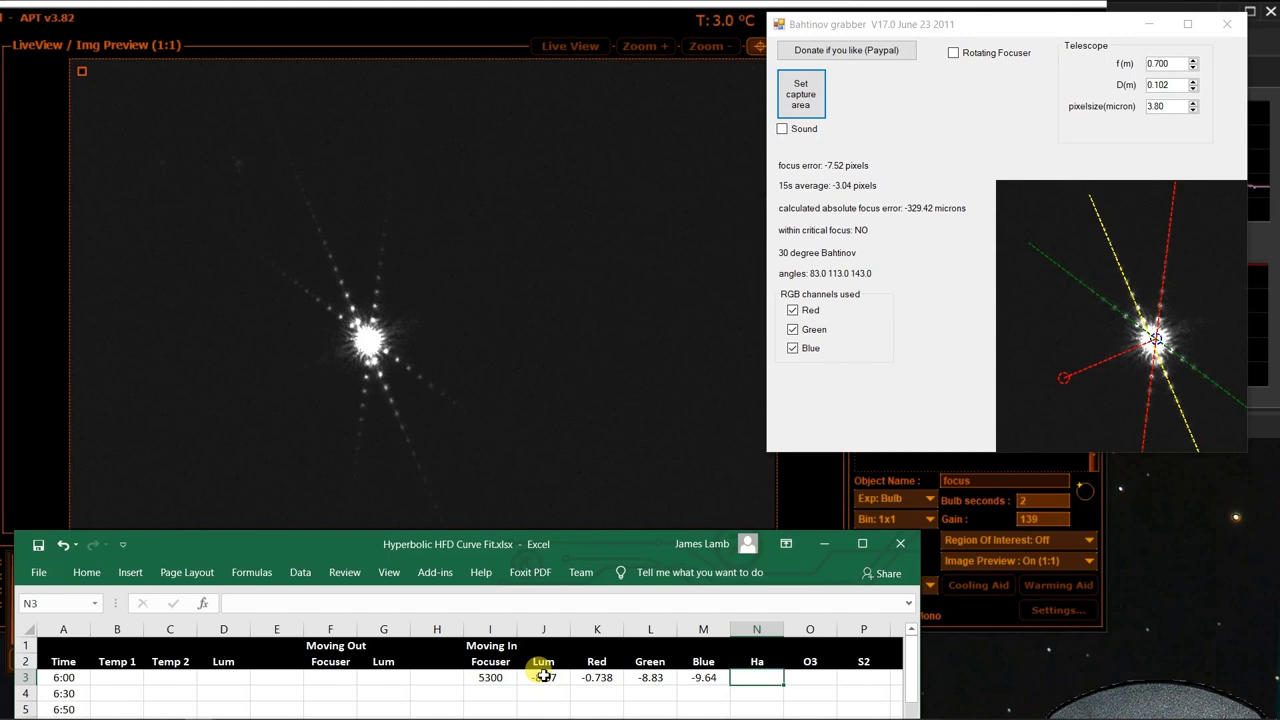
Step: Enter Ha -7.52, O3 -9.41 and S2 -7.50 for position 5300, and go to the next row's Moving In focuser cell
type("-7.52")
key("Tab")
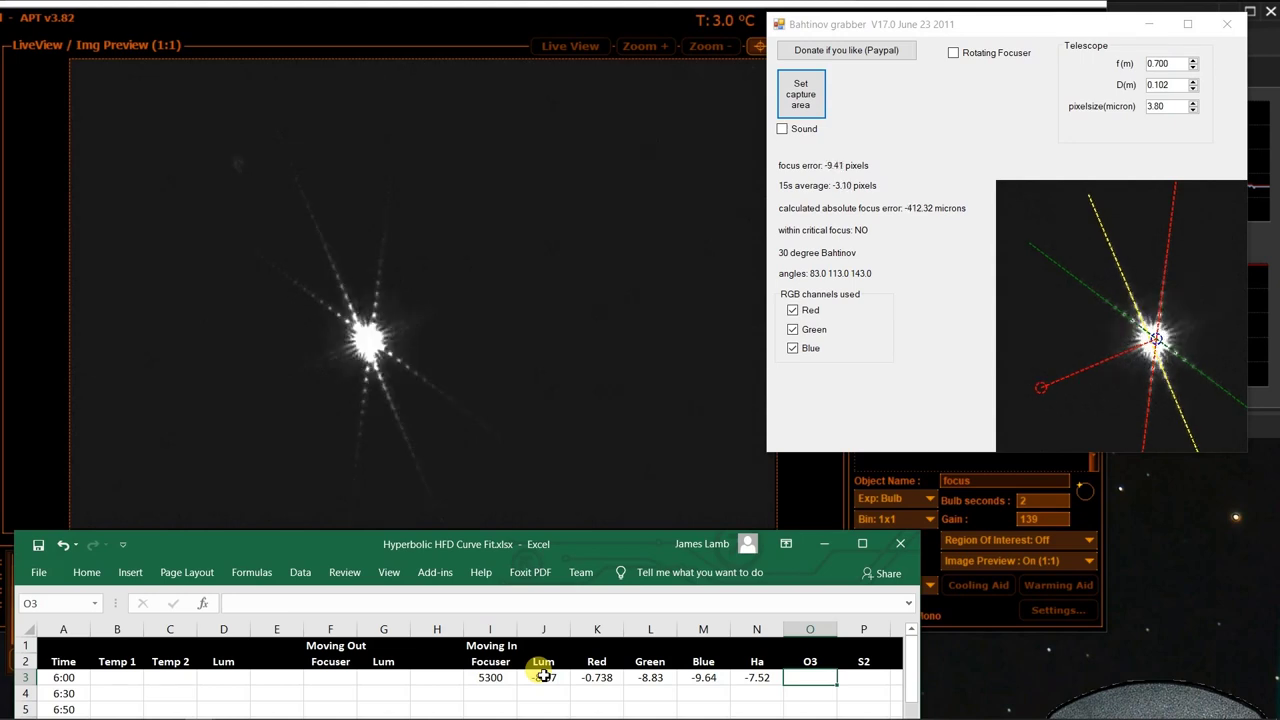
type("-9.41")
key("ctrl+Return")
key("Right")
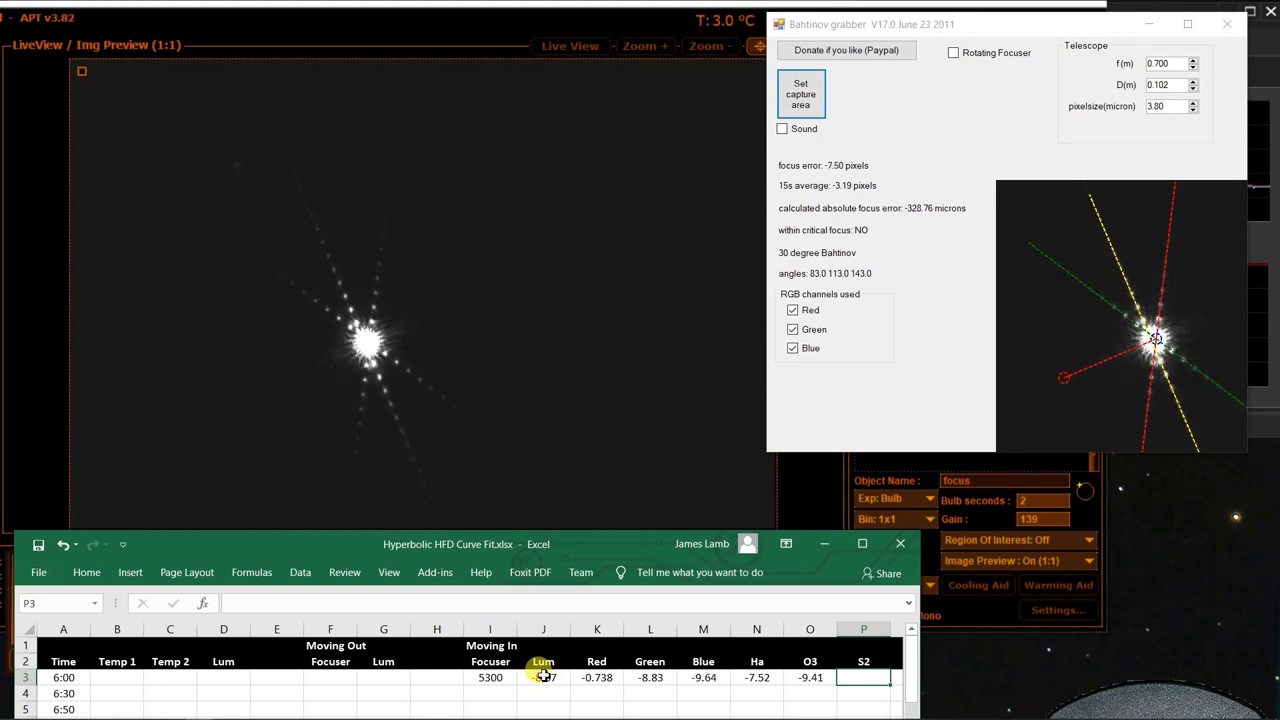
type("-7.50")
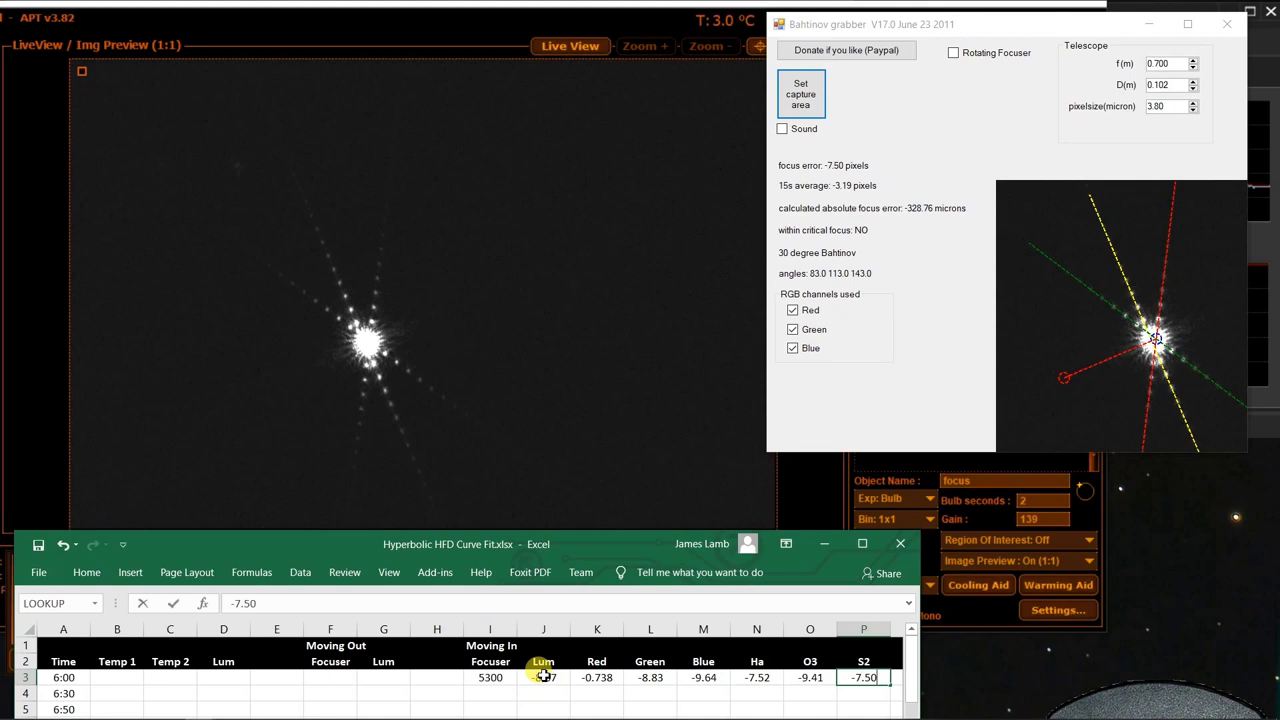
key("Left")
key("Left")
key("Left")
key("Left")
key("Left")
key("Left")
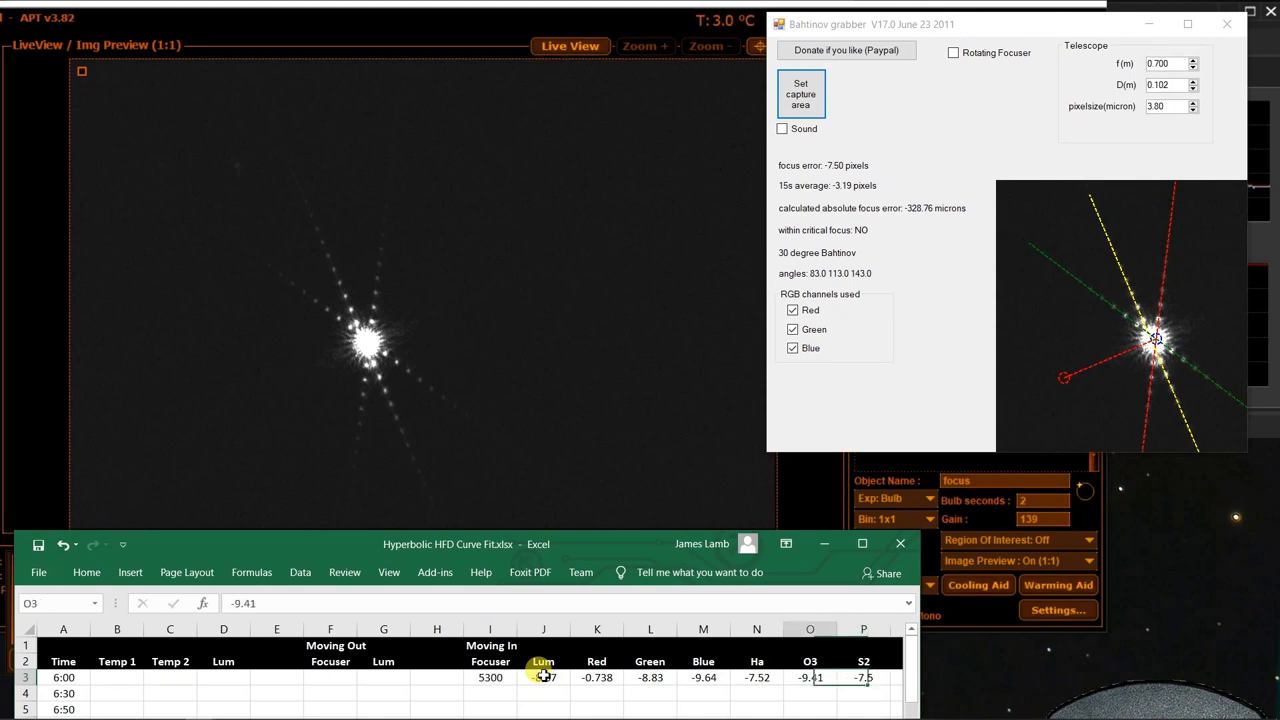
key("Left")
key("Down")
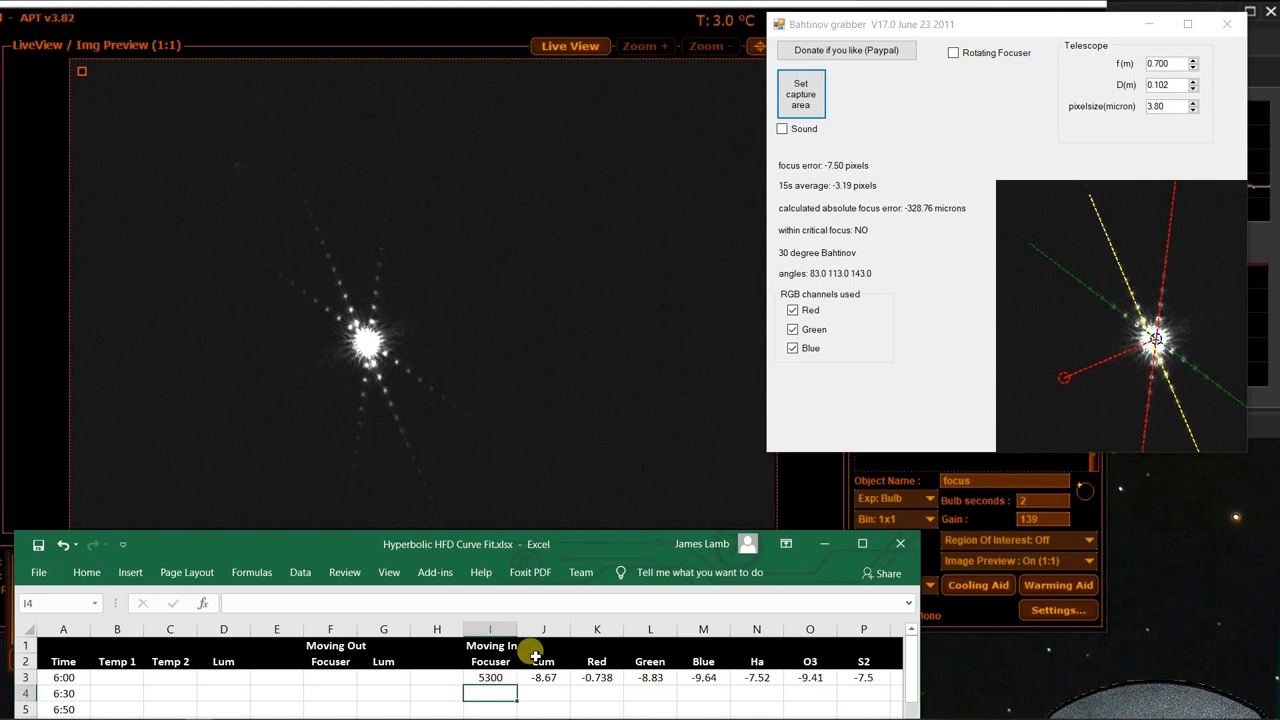
Step: Switch to APT, set the focuser step size to 20 and move the focuser inward one step to 5280
left_click(429, 29)
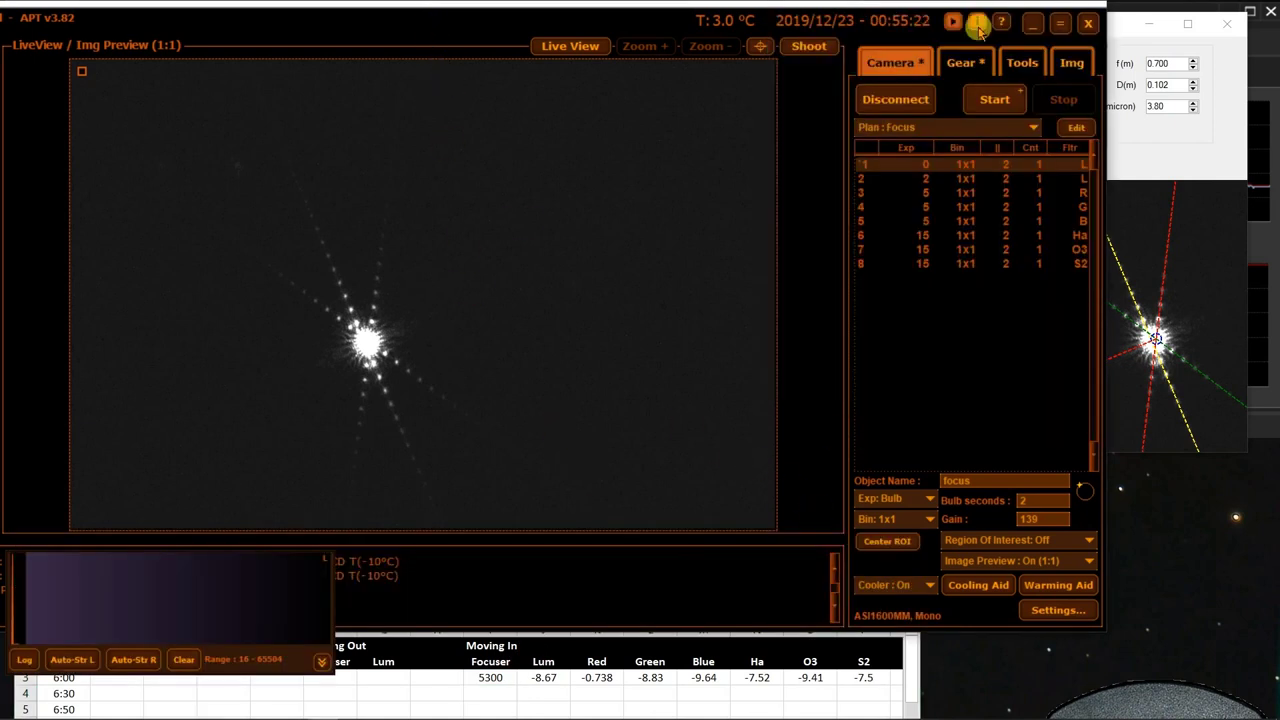
left_click(963, 60)
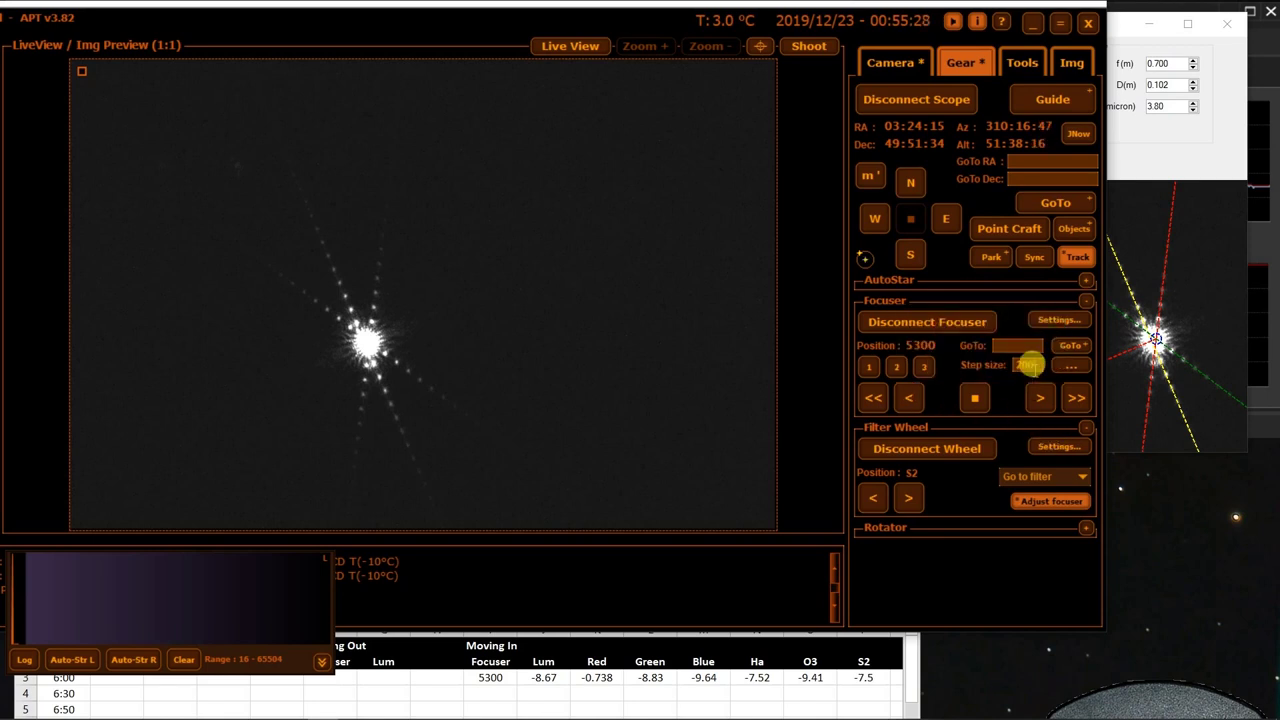
left_click_drag(1029, 364, 1000, 360)
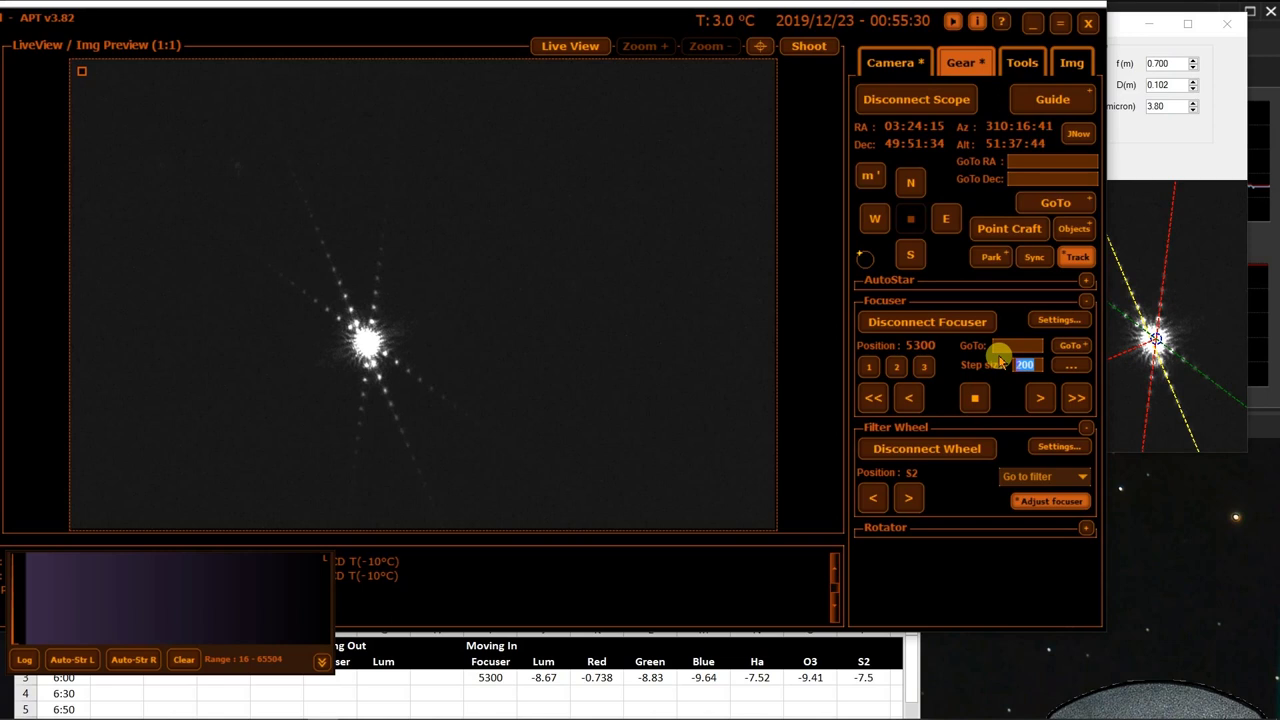
type("20")
left_click(907, 396)
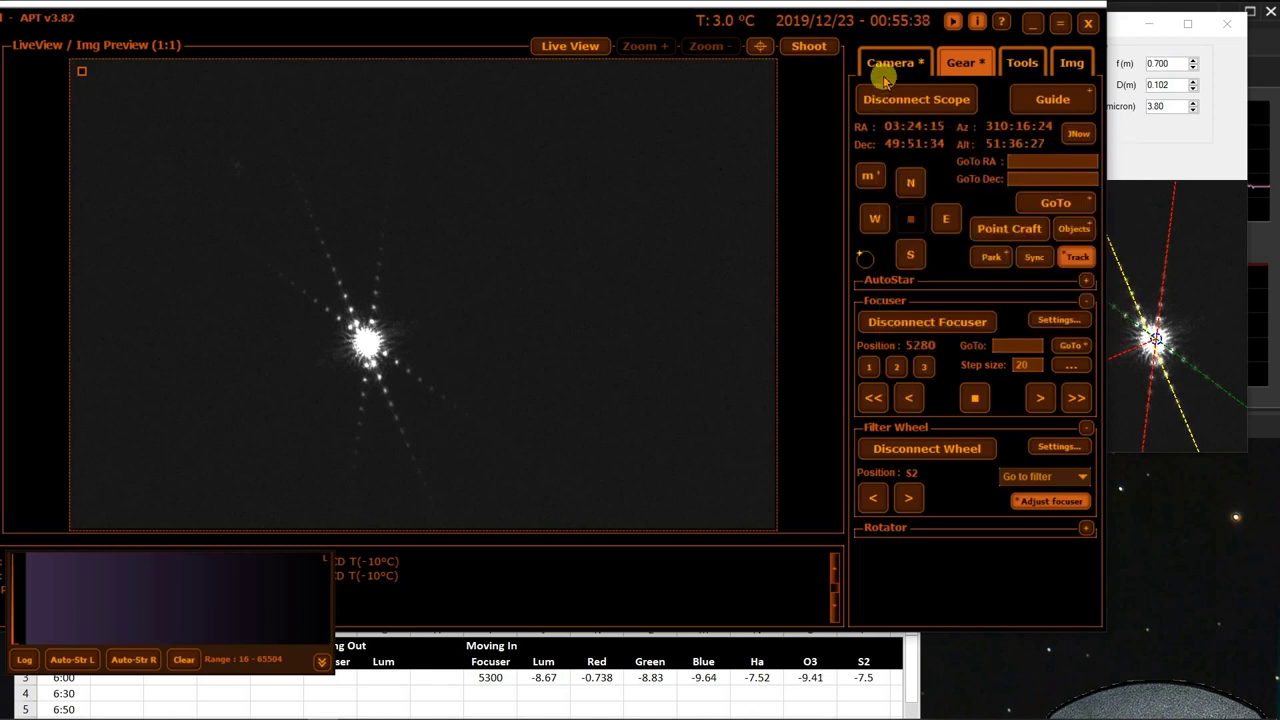
Step: Run the Focus plan again, keeping the object name "focus", and bring the Bahtinov grabber window back to the front
left_click(885, 68)
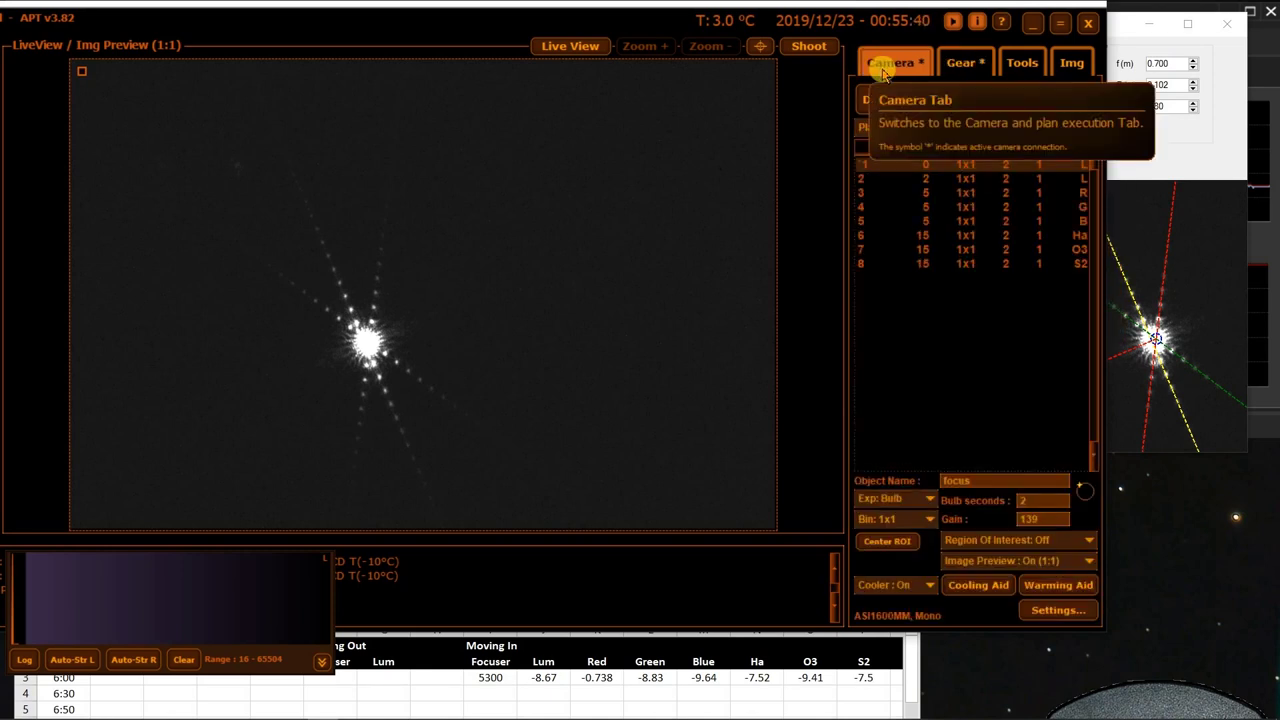
left_click(983, 104)
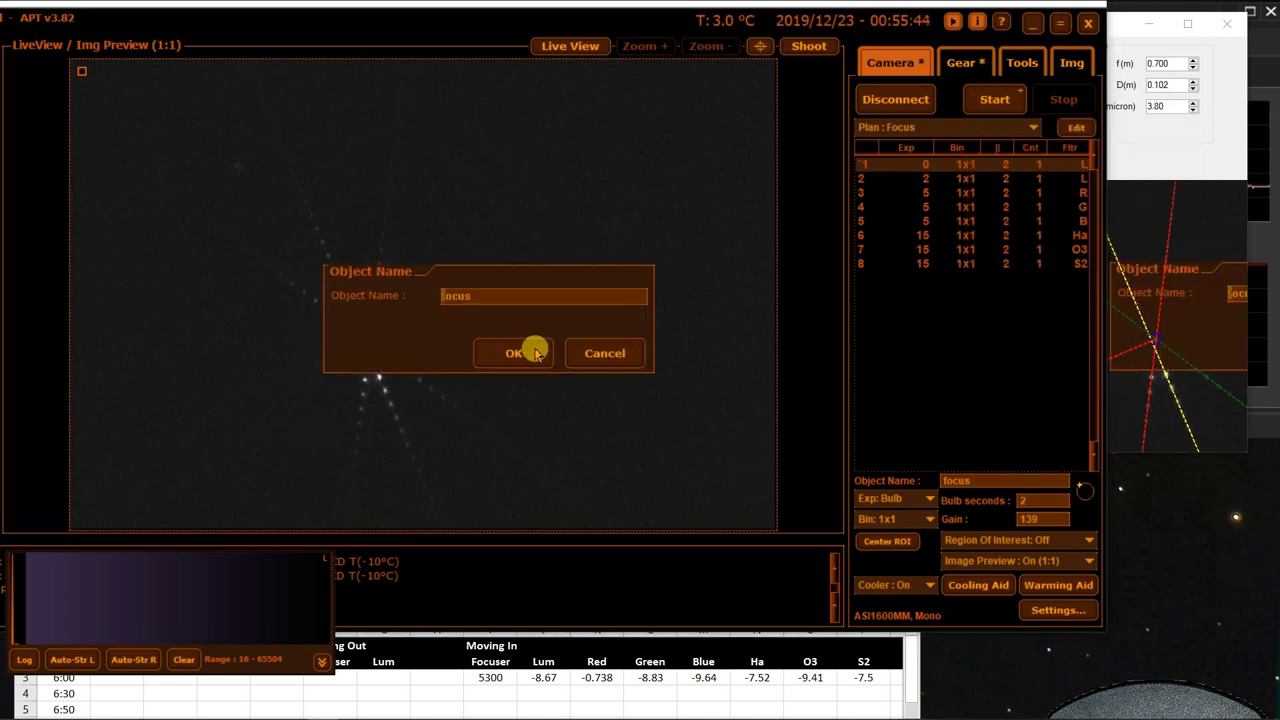
left_click(529, 352)
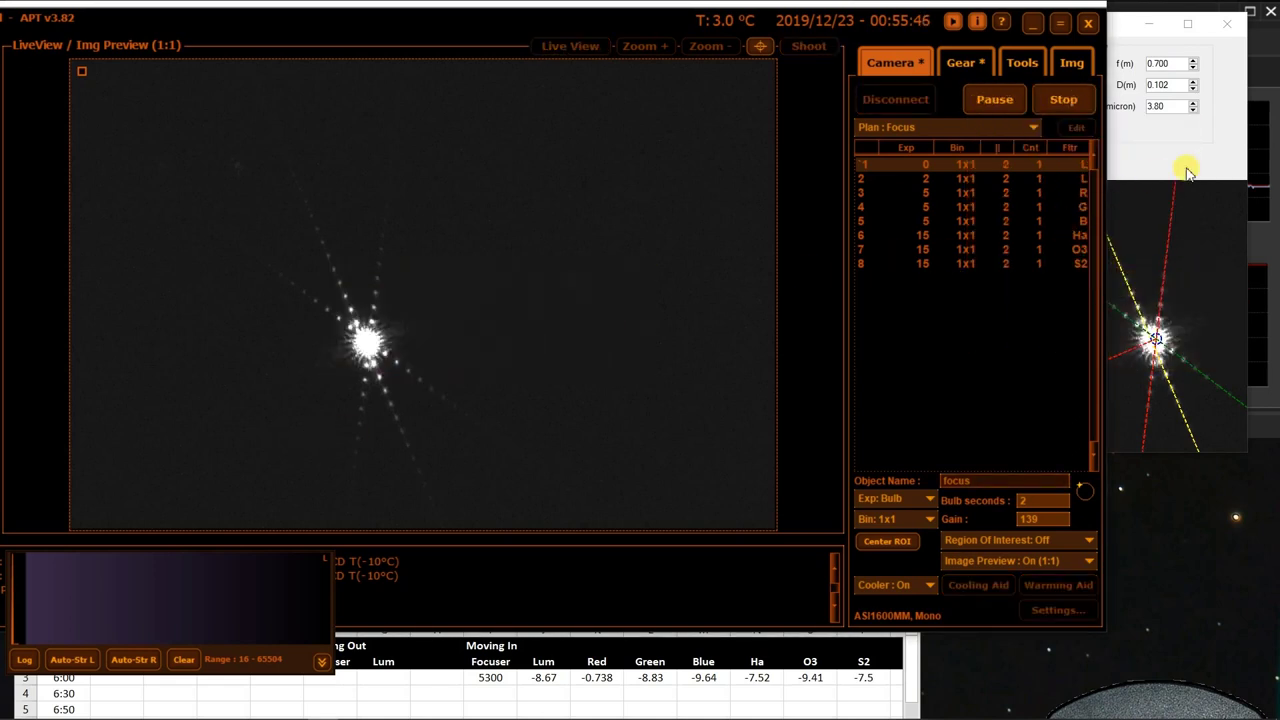
left_click(1183, 168)
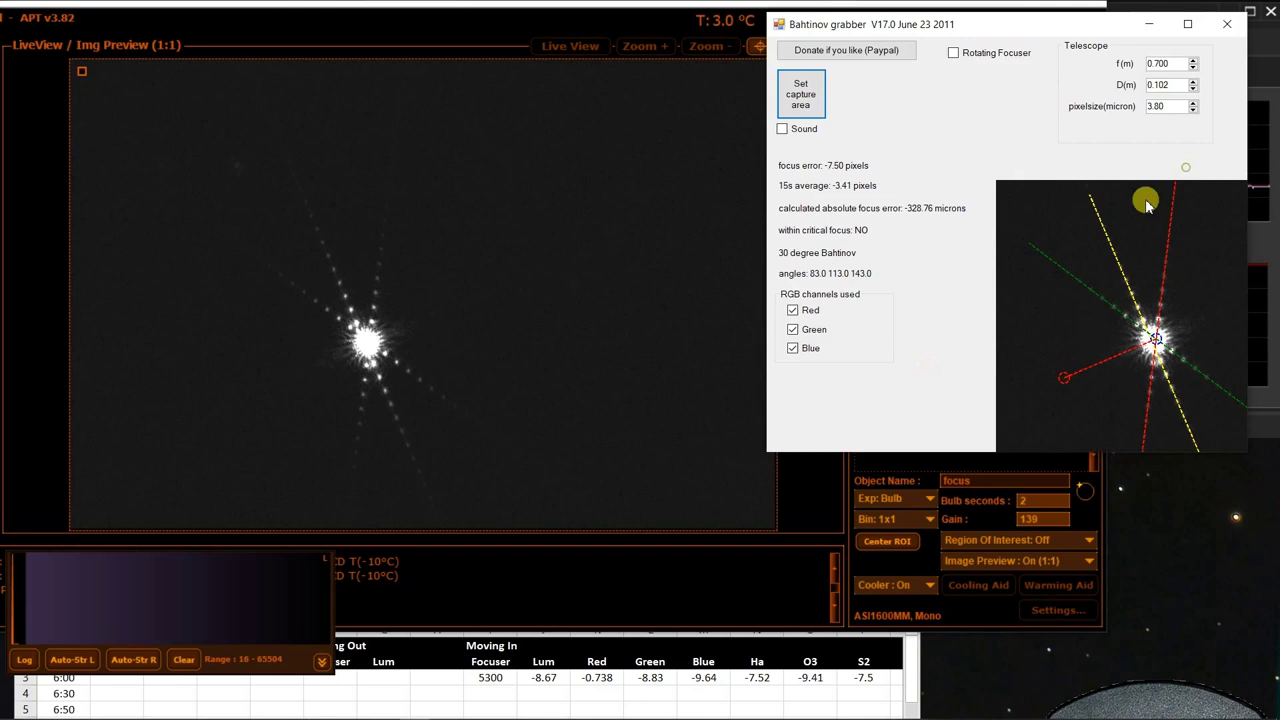
Step: Fill the next Excel row with focuser position 5280, Lum -8.56, Red -6.95, Green -8.78, Blue -9.74 and Ha -7.41
left_click(490, 690)
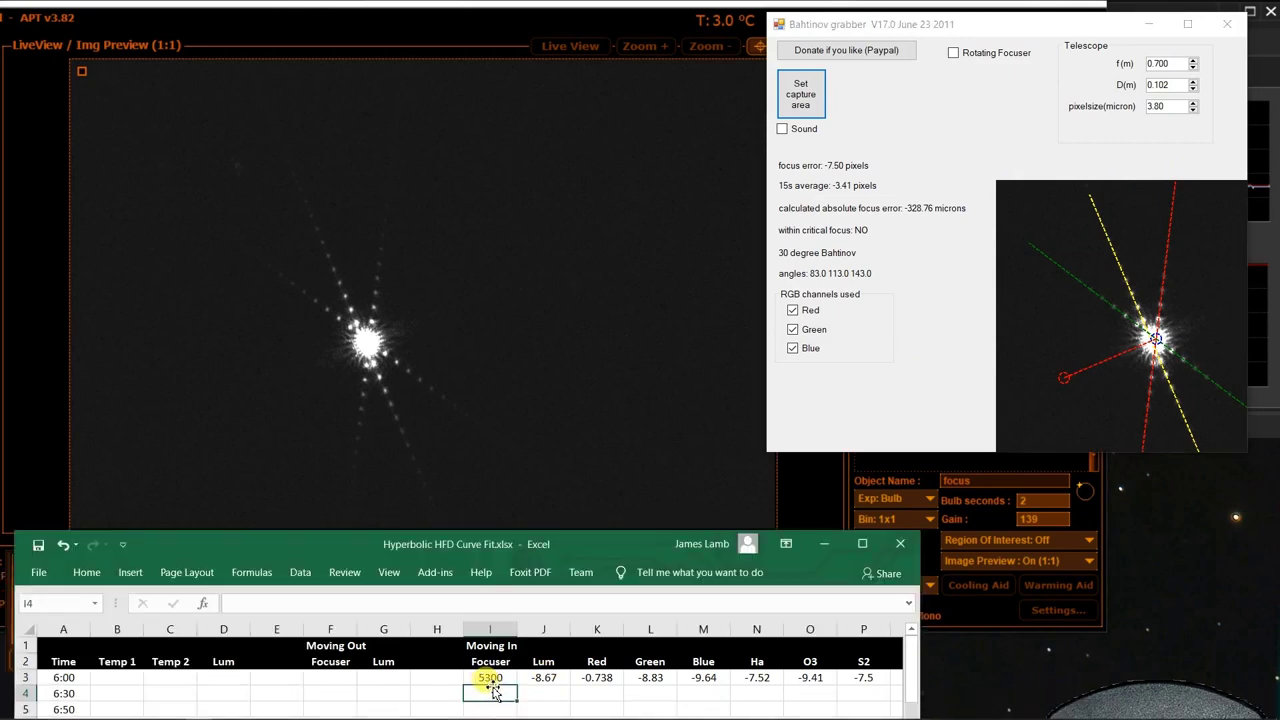
type("5280")
key("Tab")
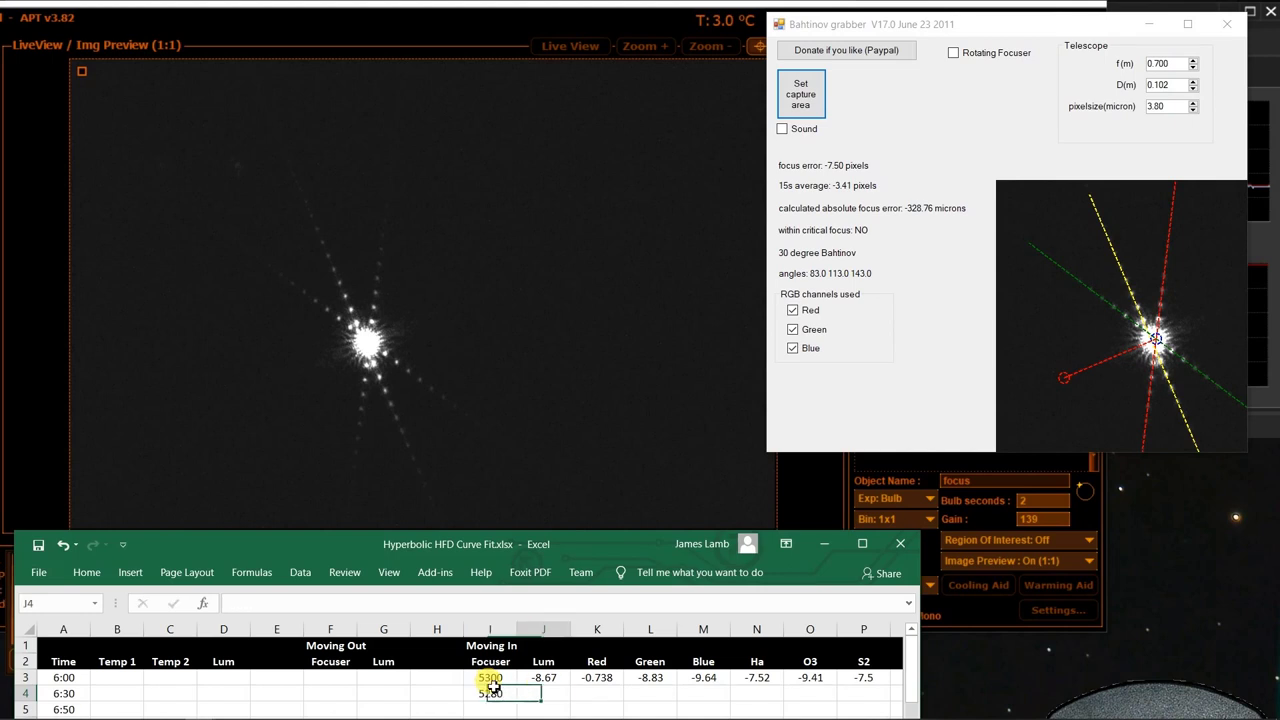
type("-8")
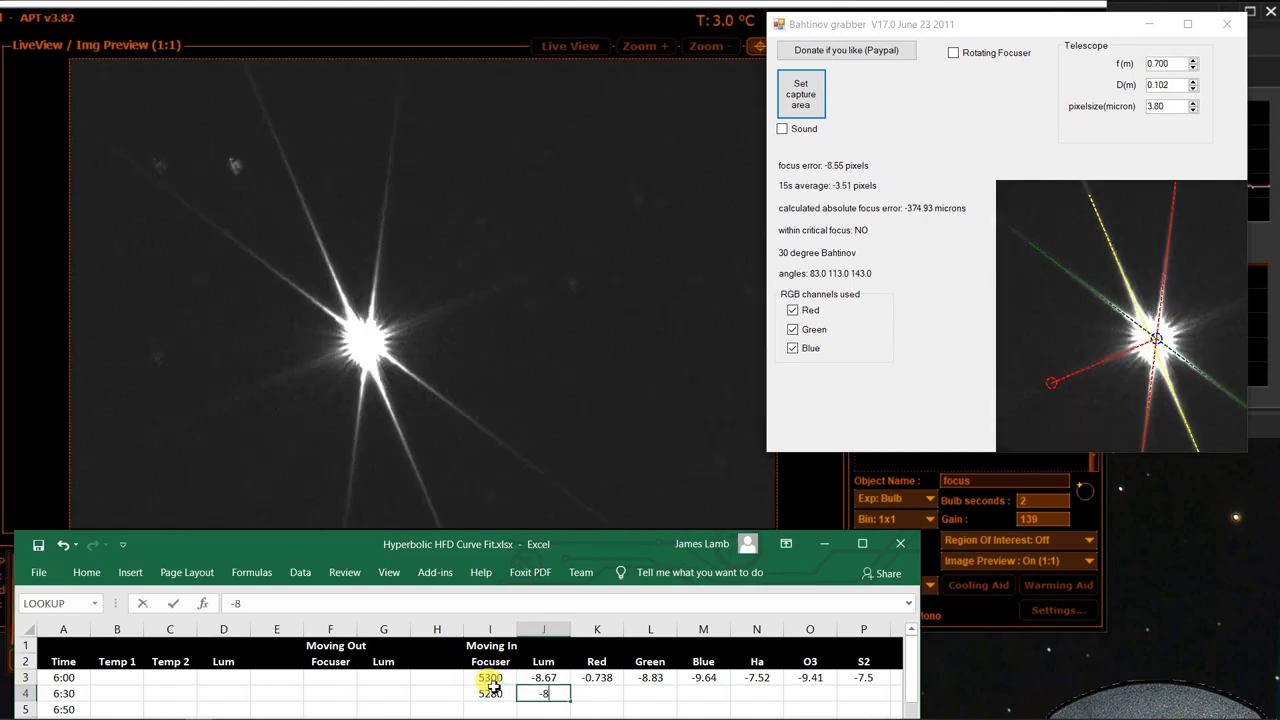
type(".56")
key("Tab")
type("-6.95")
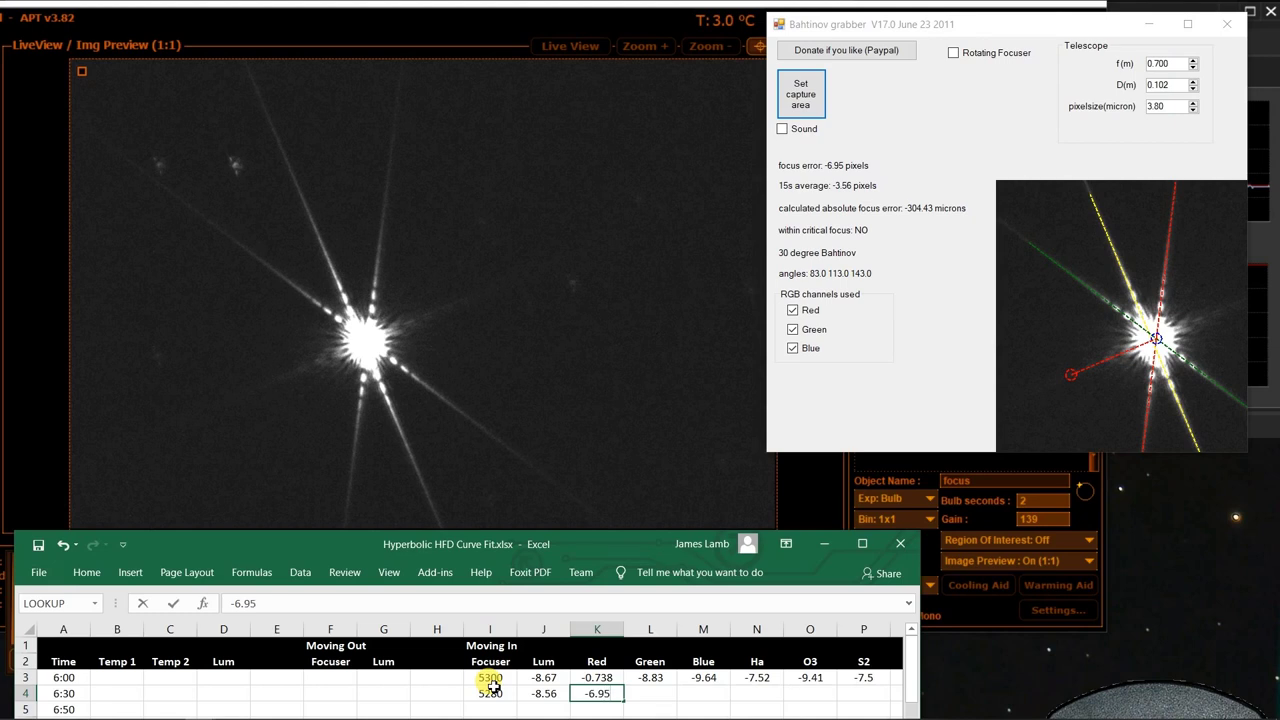
key("Tab")
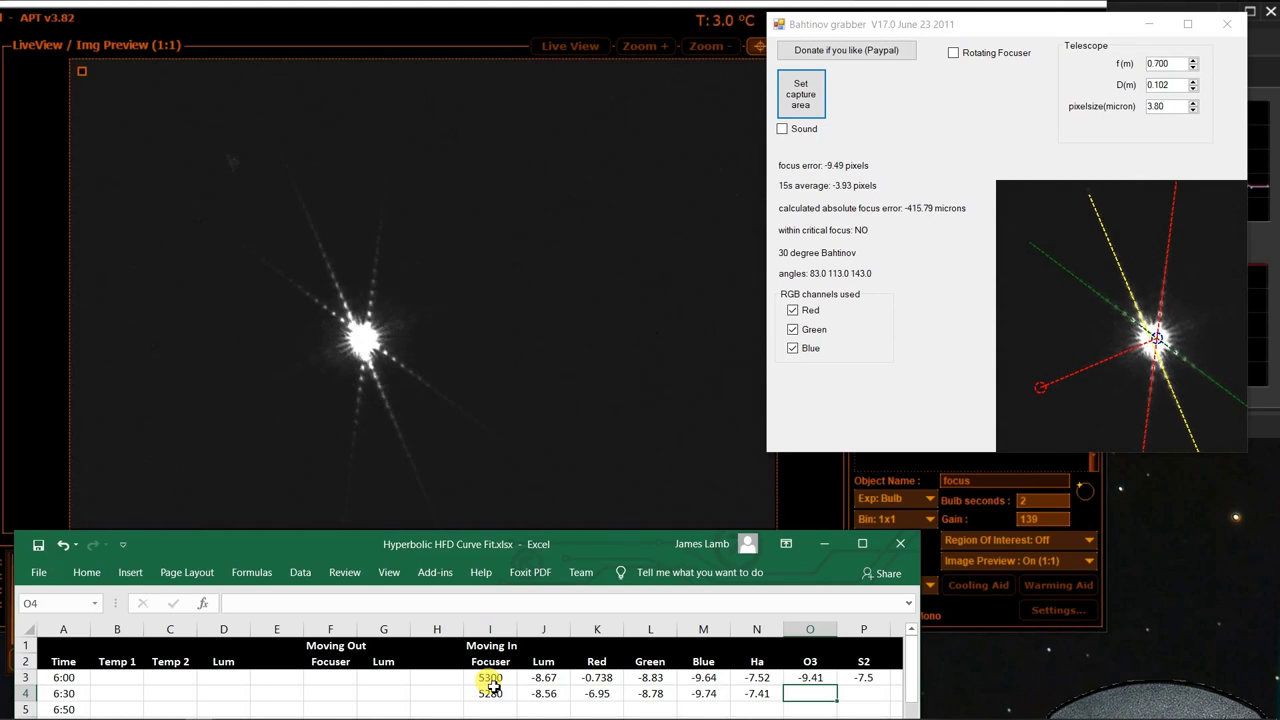
Step: Enter O3 -9.49 and S2 -7.34 for position 5280, and 5260 as the focuser position in the following row
type("-9.49")
key("Tab")
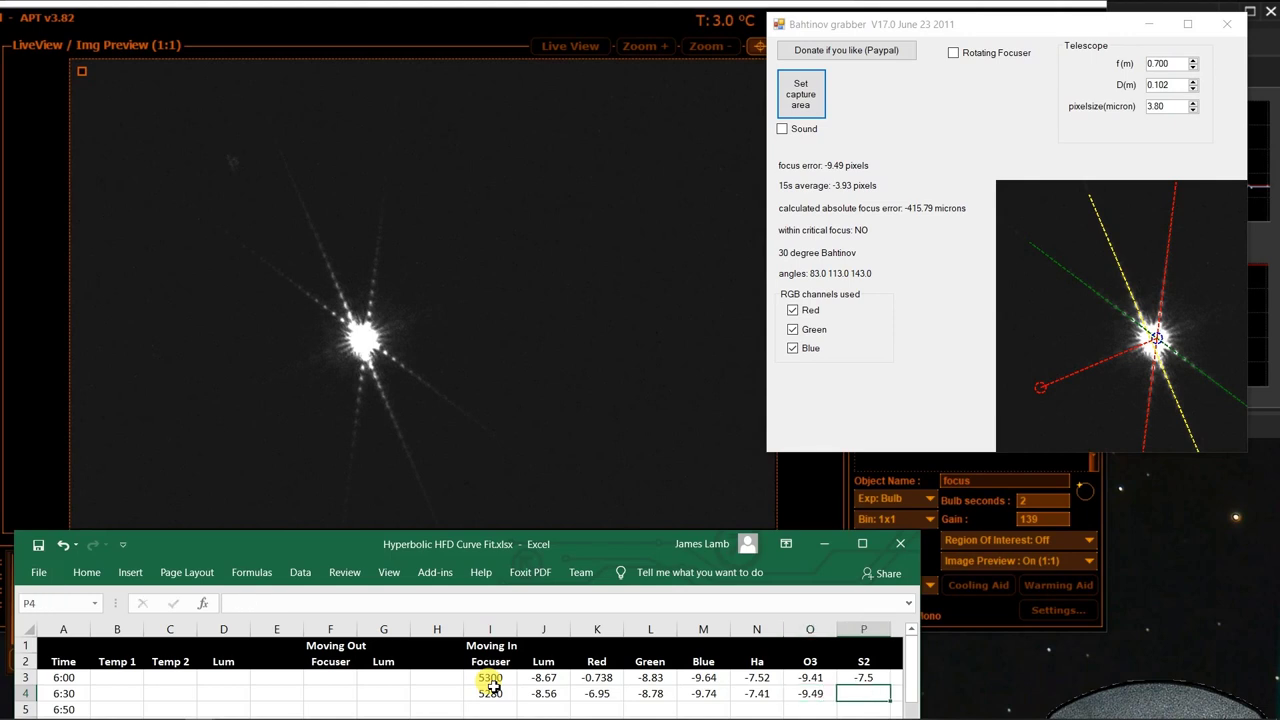
type("-7.34")
key("Return")
type("5260")
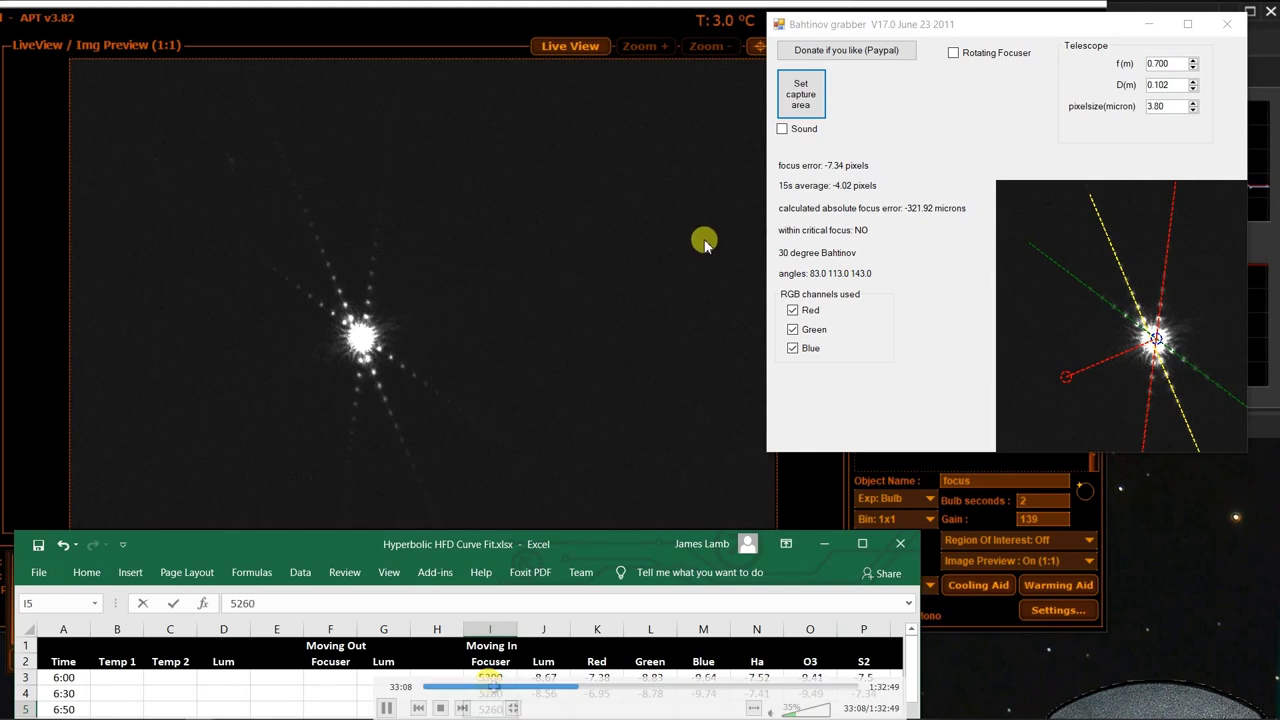
key("Tab")
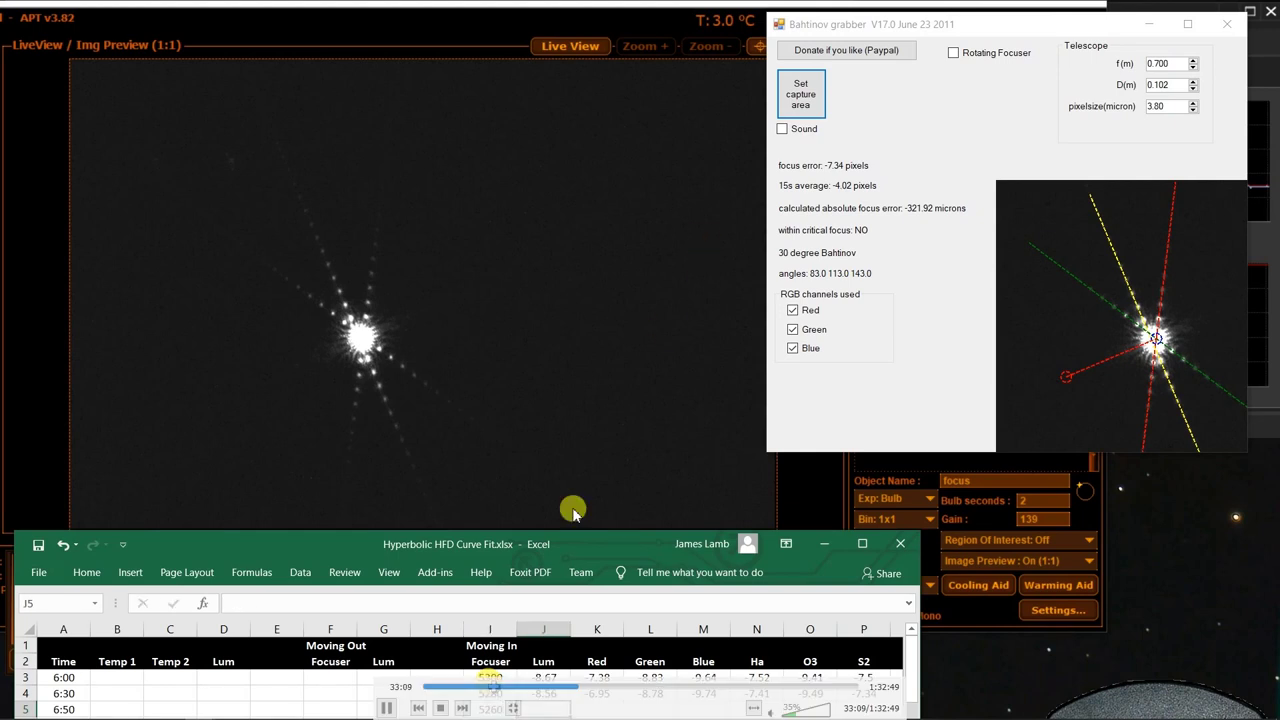